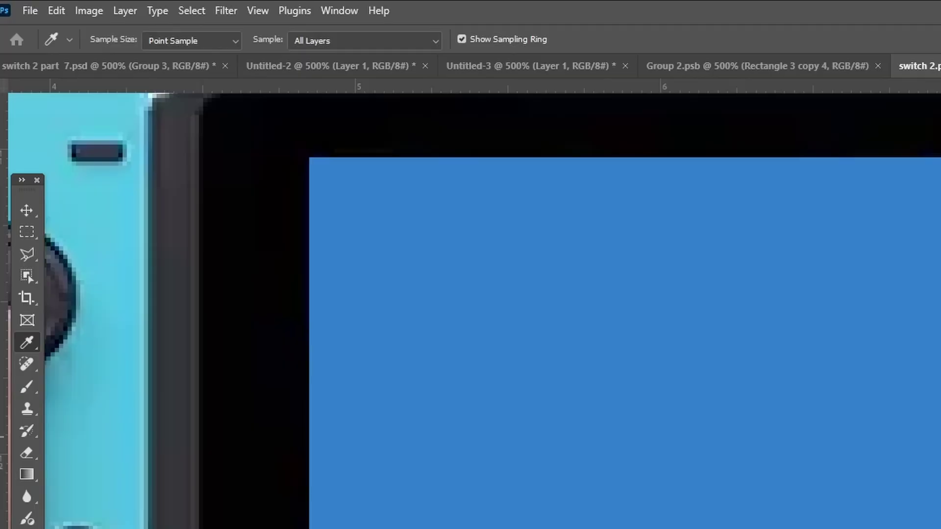
# Step: Hide the blue rectangle layer covering the game screen on the turquoise-controller console
pyautogui.press('u')
pyautogui.press('v')
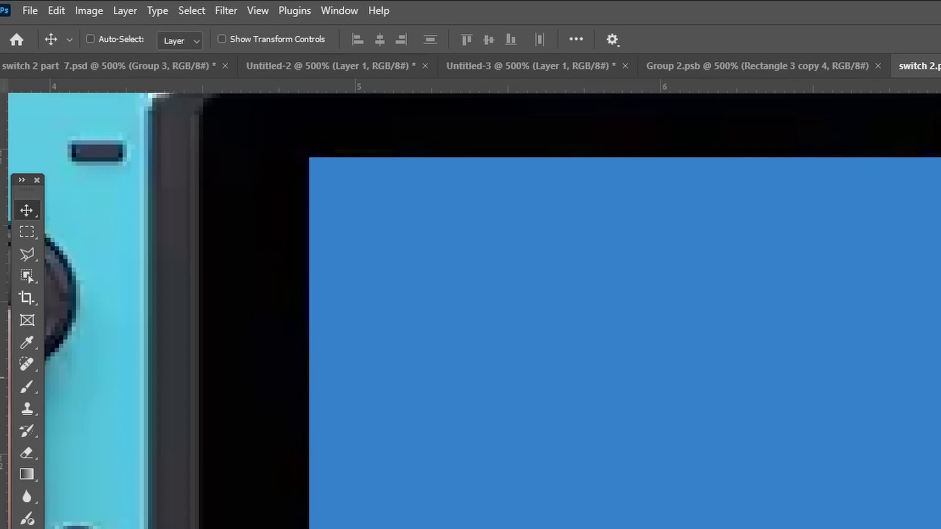
pyautogui.hotkey('ctrl', ',')
pyautogui.press('z')
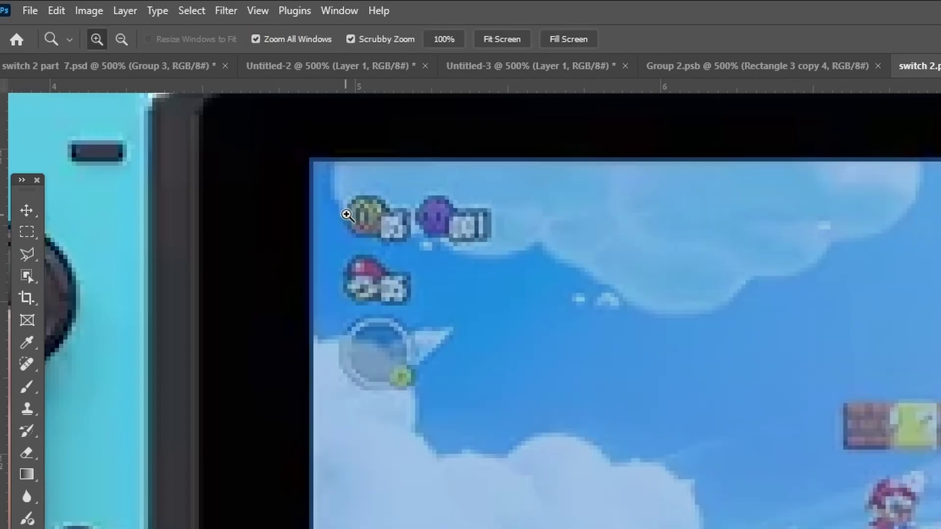
# Step: Free-transform the hidden rectangle to 99.68% width and 99.43% height, fitting its left and top edges to the game screen
pyautogui.click(346, 215)
pyautogui.click(31, 213)
pyautogui.hotkey('ctrl', 't')
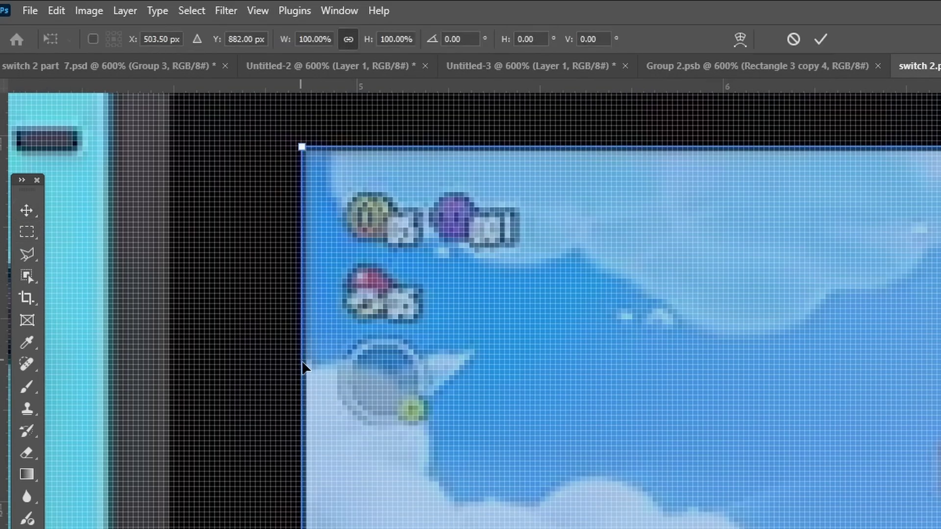
pyautogui.moveTo(295, 358); pyautogui.dragTo(307, 358)
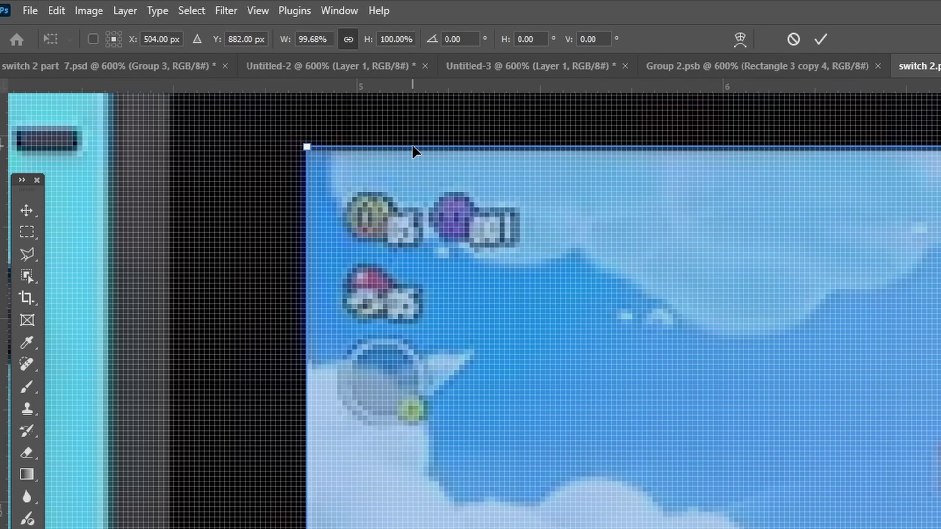
pyautogui.moveTo(410, 147); pyautogui.dragTo(413, 152)
pyautogui.moveTo(498, 510); pyautogui.dragTo(443, 282)
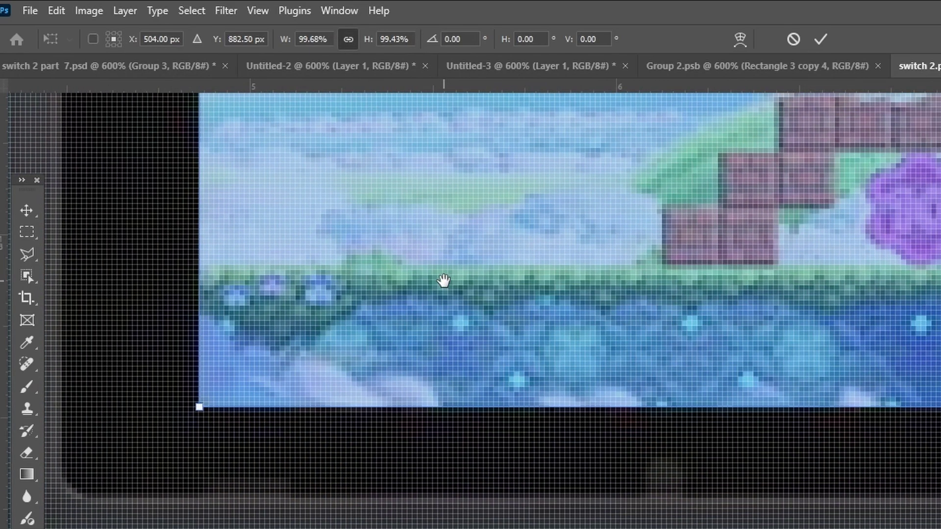
pyautogui.moveTo(365, 319); pyautogui.dragTo(59, 441)
pyautogui.moveTo(795, 328); pyautogui.dragTo(521, 512)
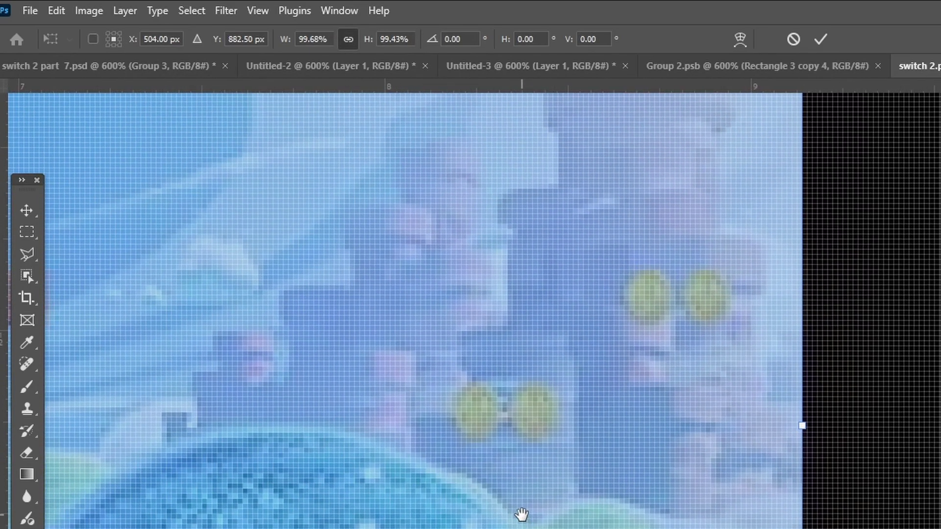
pyautogui.press('Return')
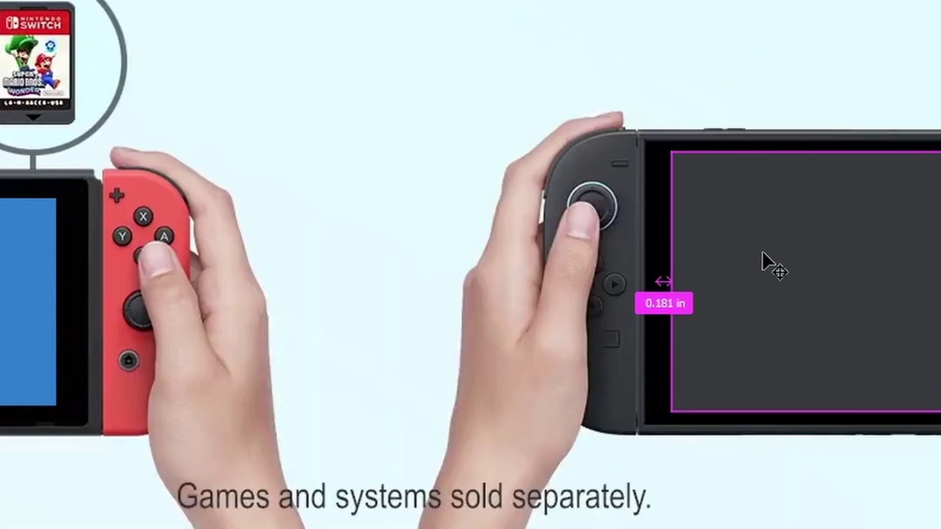
# Step: Move the dark grey rectangle off the black console's screen and the blue rectangle off the red-controller console's screen
pyautogui.moveTo(762, 251)
pyautogui.mouseDown()
pyautogui.moveTo(299, 210)
pyautogui.moveTo(111, 90)
pyautogui.mouseUp()
pyautogui.click(28, 325)
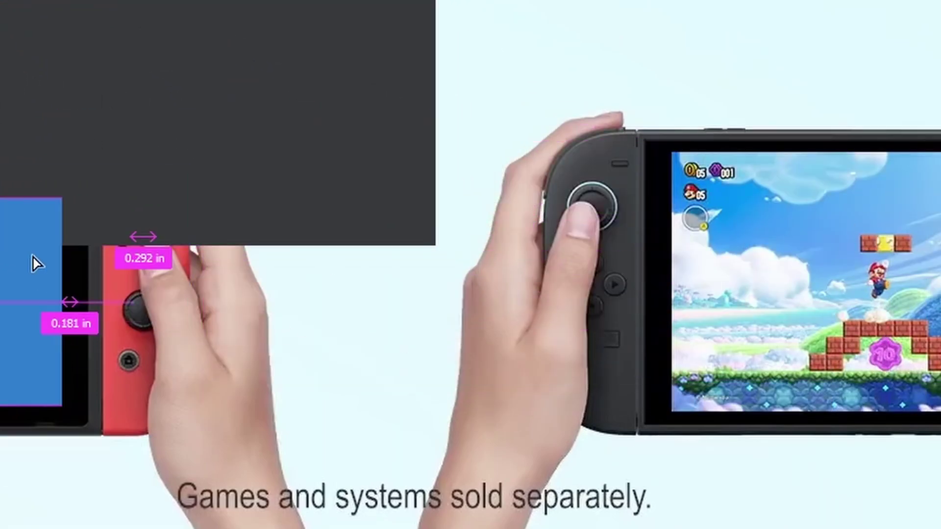
pyautogui.moveTo(33, 263); pyautogui.dragTo(183, 120)
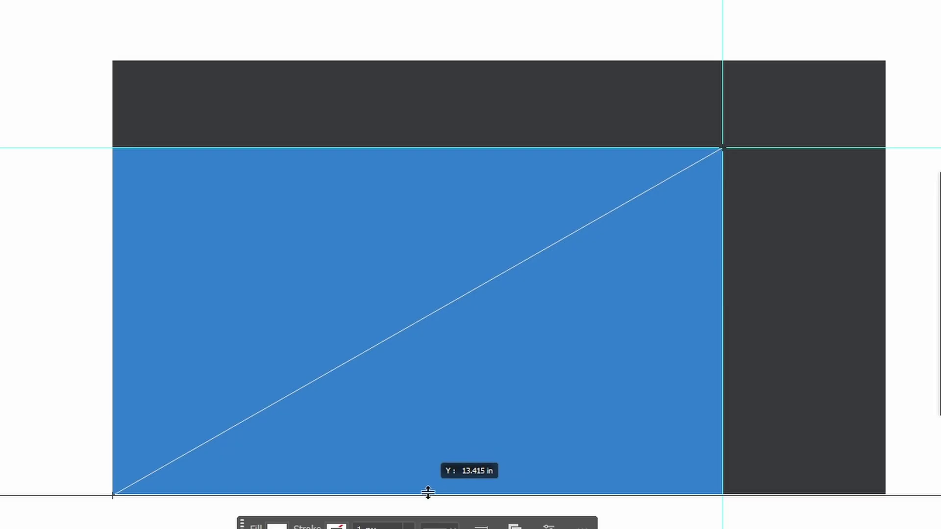
# Step: Place guides along the blue rectangle's bottom and left edges, fine-tuning the vertical guide to sit exactly on the edge
pyautogui.moveTo(428, 493); pyautogui.dragTo(428, 495)
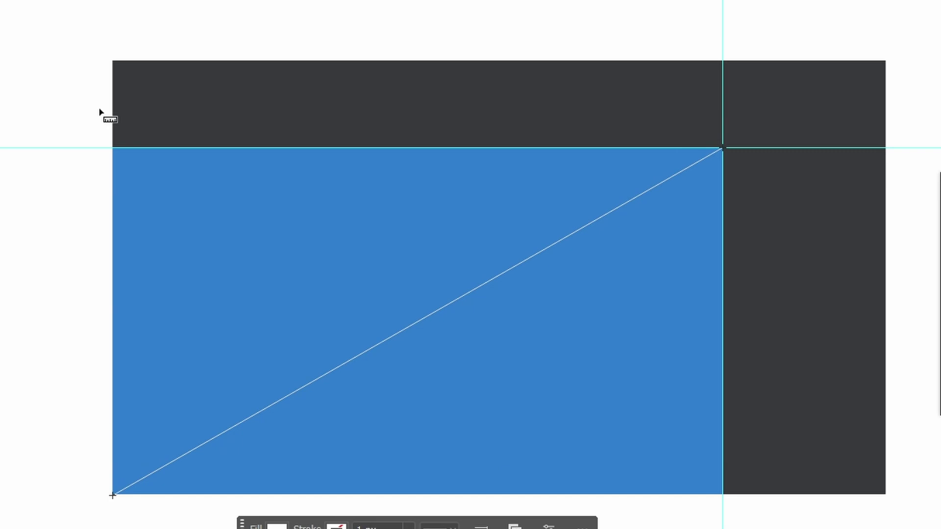
pyautogui.moveTo(1, 45); pyautogui.dragTo(106, 57)
pyautogui.press('v')
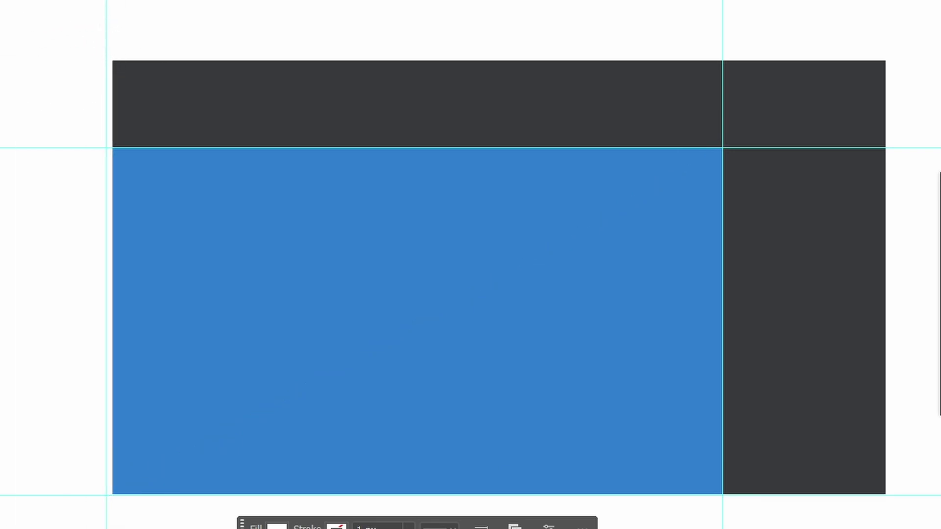
pyautogui.moveTo(105, 22); pyautogui.dragTo(106, 21)
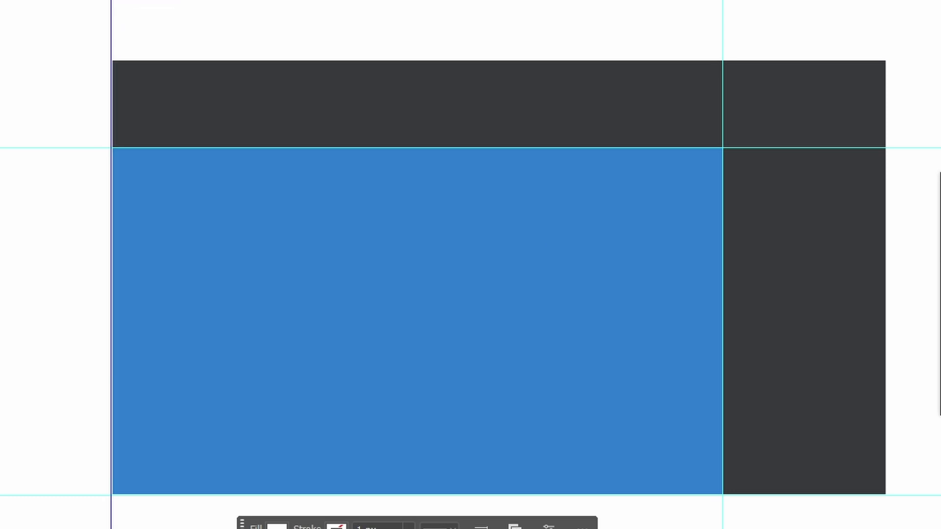
pyautogui.click(149, 0)
pyautogui.moveTo(179, 0)
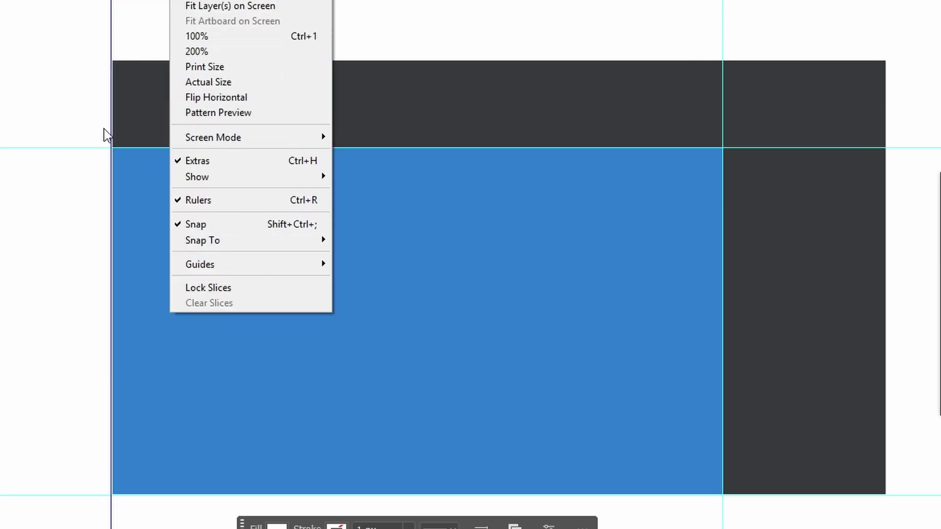
pyautogui.click(129, 11)
pyautogui.moveTo(114, 22)
pyautogui.mouseDown()
pyautogui.moveTo(104, 25)
pyautogui.moveTo(112, 30)
pyautogui.mouseUp()
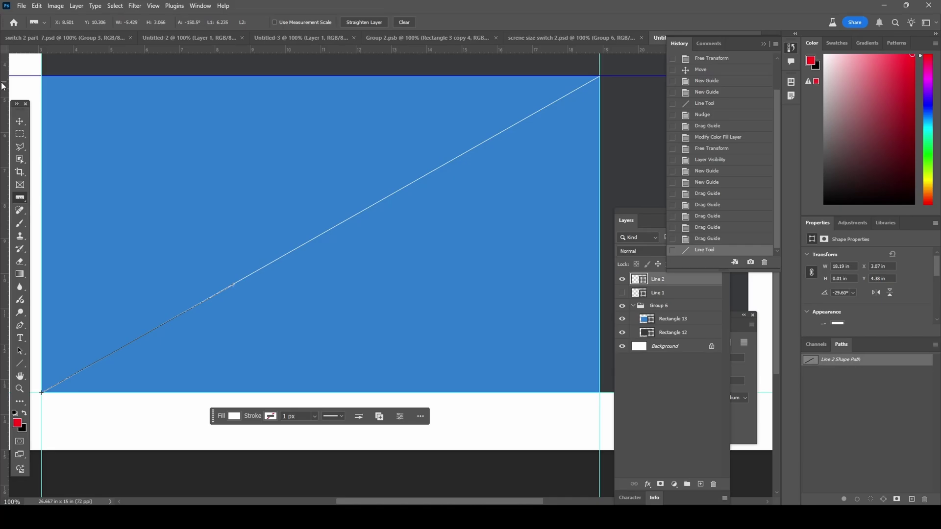
# Step: Add a vertical and a horizontal guide crossing at the upper end of the 6.235 in ruler measurement on the diagonal
pyautogui.moveTo(4, 88); pyautogui.dragTo(234, 110)
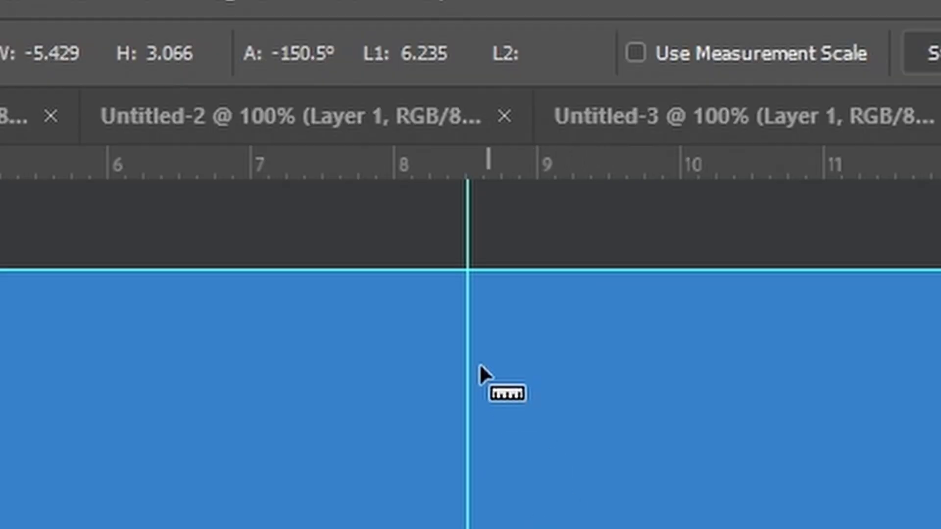
pyautogui.moveTo(210, 49); pyautogui.dragTo(221, 113)
pyautogui.moveTo(413, 420); pyautogui.dragTo(454, 528)
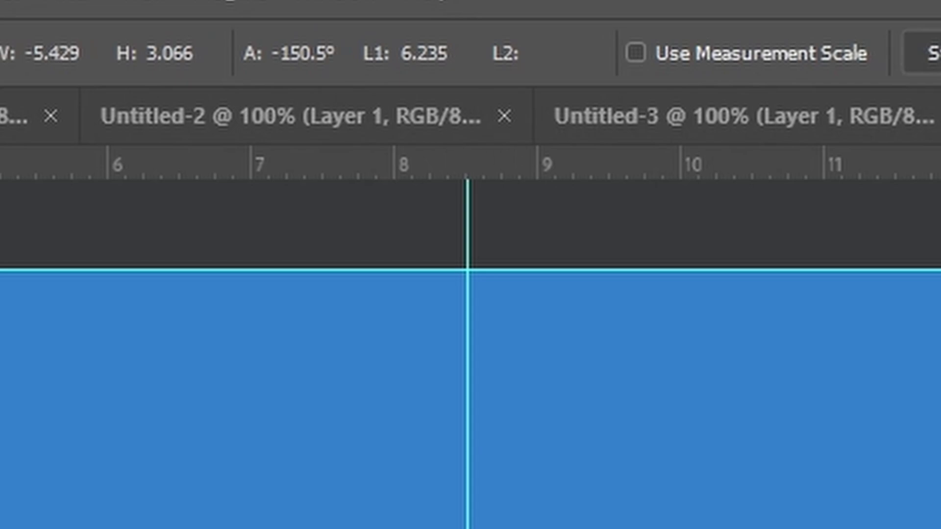
# Step: Scale Group 6 from its lower-left corner with Free Transform so the blue rectangle's upper-right corner meets the crossing guides
pyautogui.press('z')
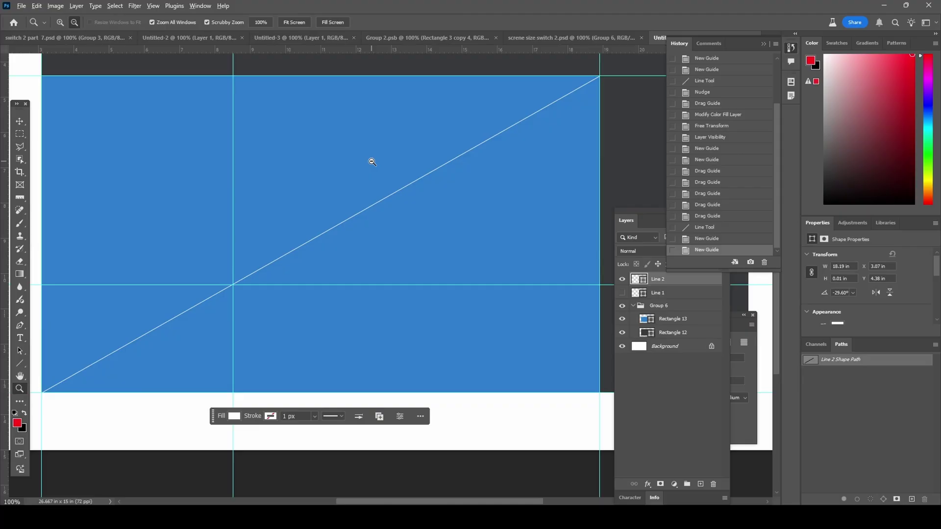
pyautogui.keyDown('alt'); pyautogui.click(371, 162); pyautogui.keyUp('alt')
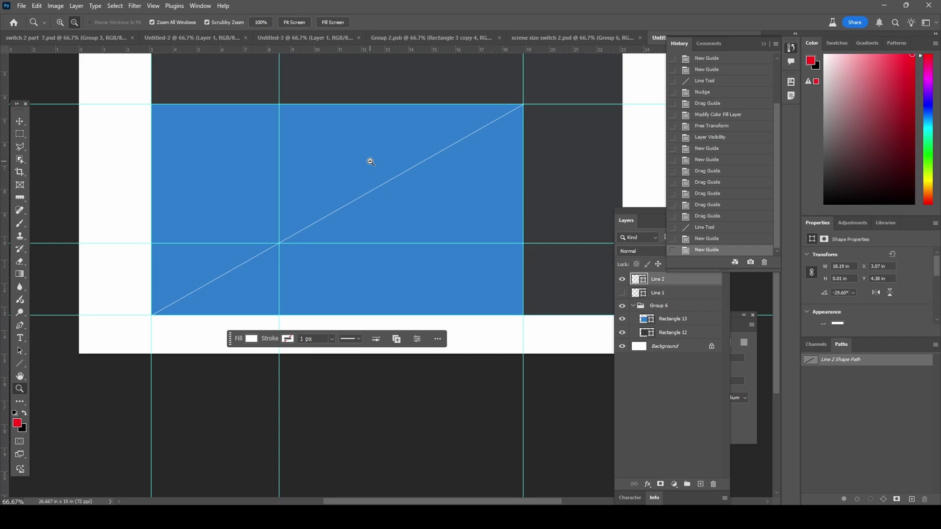
pyautogui.keyDown('alt'); pyautogui.click(370, 162); pyautogui.keyUp('alt')
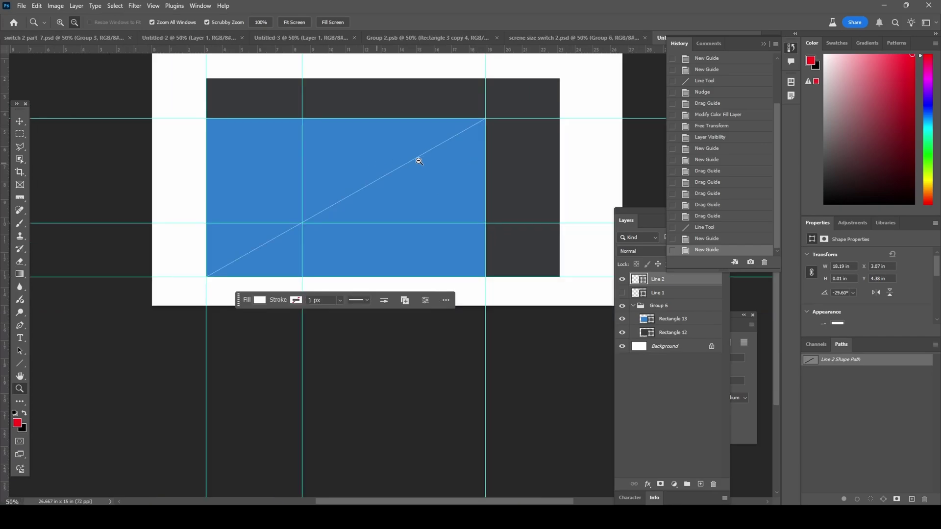
pyautogui.click(18, 123)
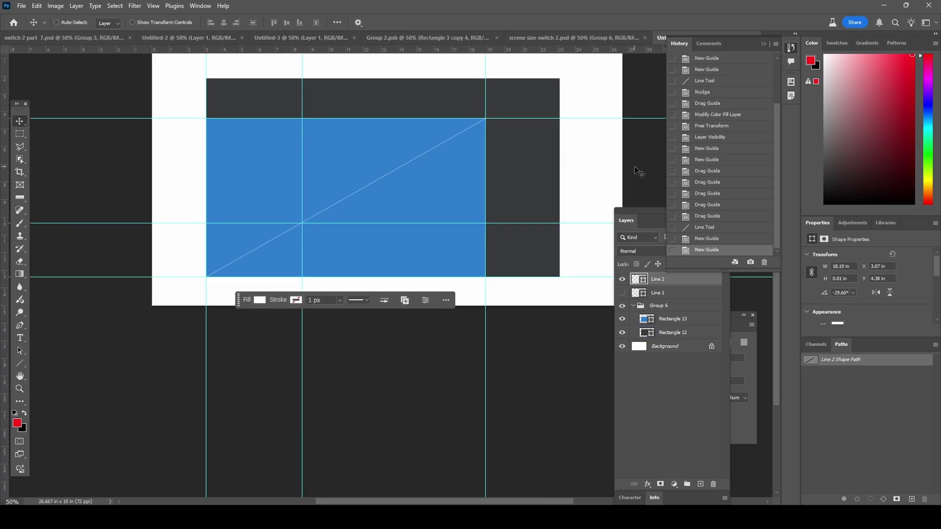
pyautogui.click(664, 306)
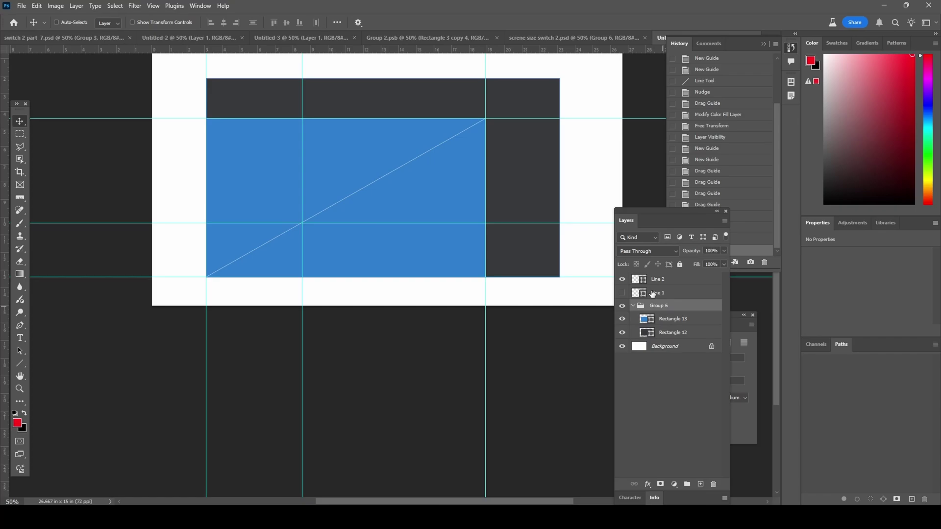
pyautogui.hotkey('ctrl', 't')
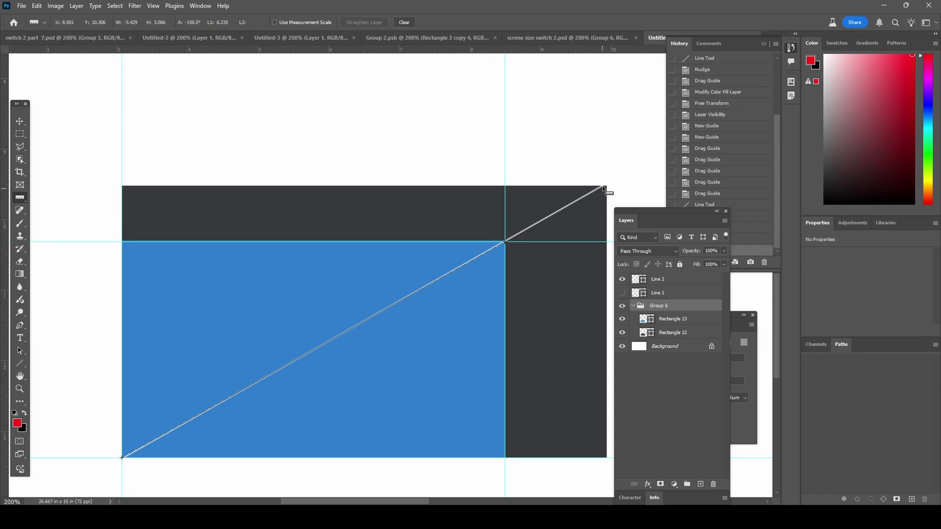
# Step: Add guides along the right and top edges of the scaled dark grey rectangle
pyautogui.moveTo(603, 187); pyautogui.dragTo(606, 187)
pyautogui.moveTo(4, 292); pyautogui.dragTo(607, 279)
pyautogui.moveTo(582, 50); pyautogui.dragTo(581, 185)
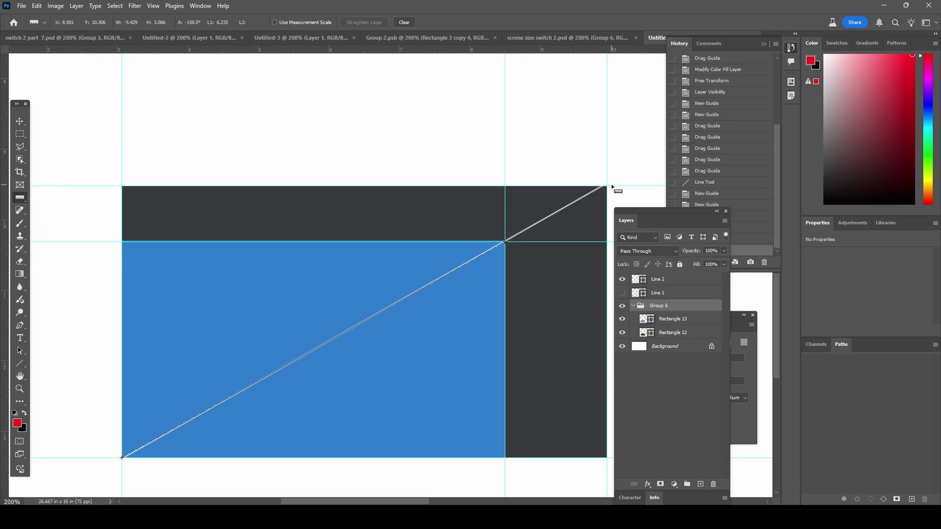
# Step: Measure both diagonals of the dark grey rectangle from corner to corner with the Ruler tool
pyautogui.moveTo(608, 187); pyautogui.dragTo(124, 458)
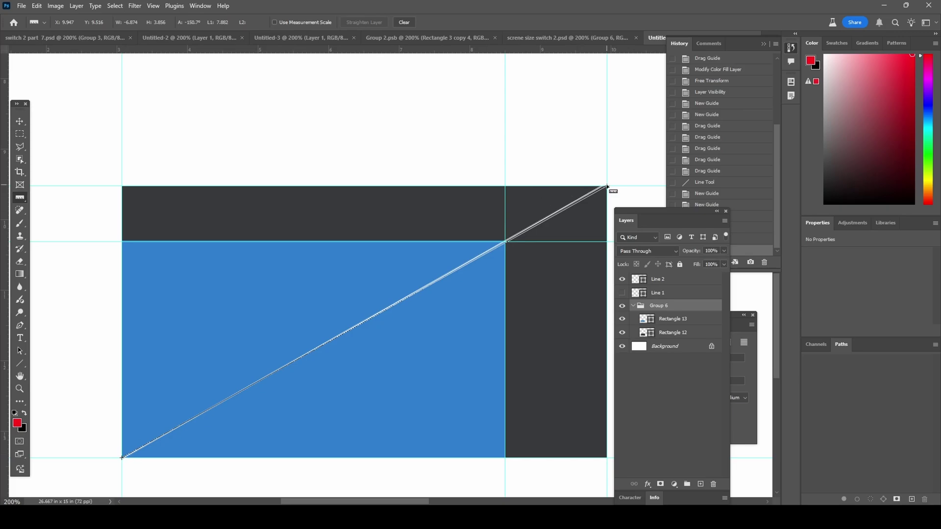
pyautogui.moveTo(608, 187)
pyautogui.mouseDown()
pyautogui.moveTo(316, 360)
pyautogui.moveTo(460, 292)
pyautogui.moveTo(601, 199)
pyautogui.mouseUp()
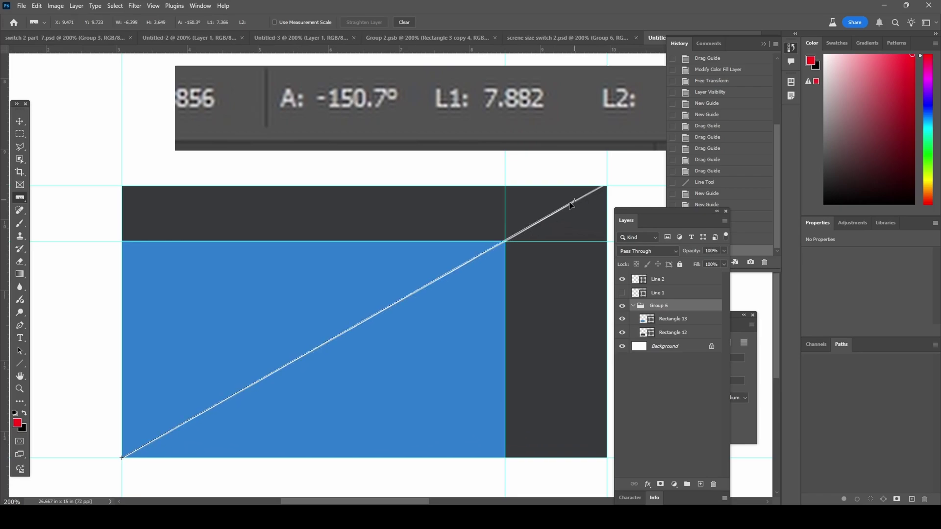
pyautogui.moveTo(571, 205); pyautogui.dragTo(609, 189)
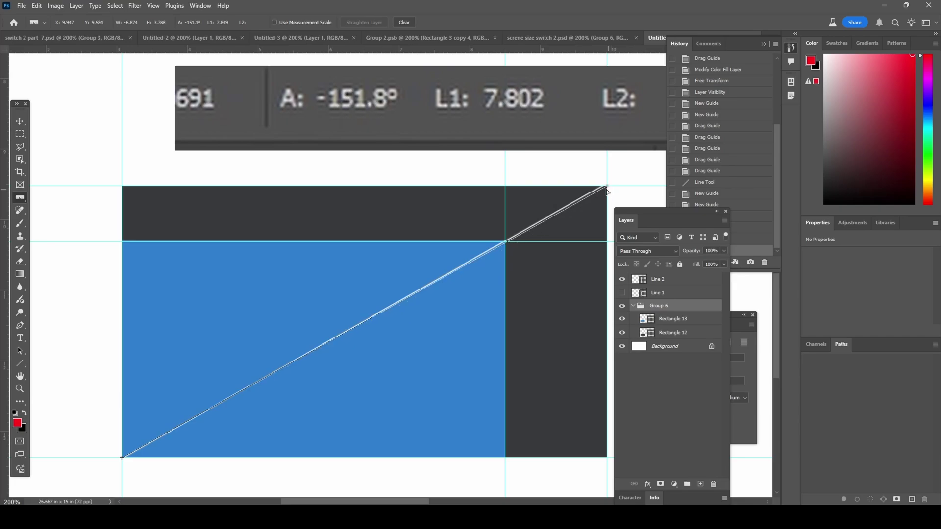
pyautogui.moveTo(607, 188); pyautogui.dragTo(604, 190)
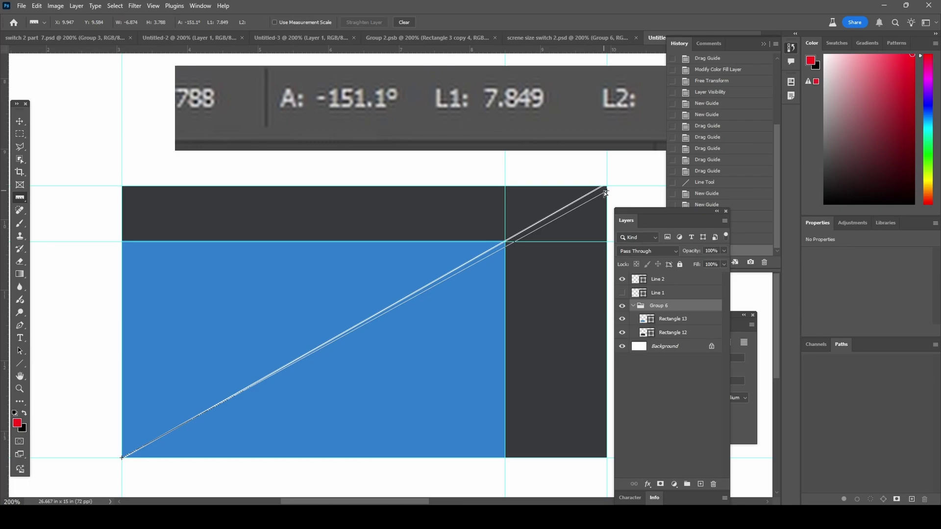
pyautogui.moveTo(605, 192); pyautogui.dragTo(607, 190)
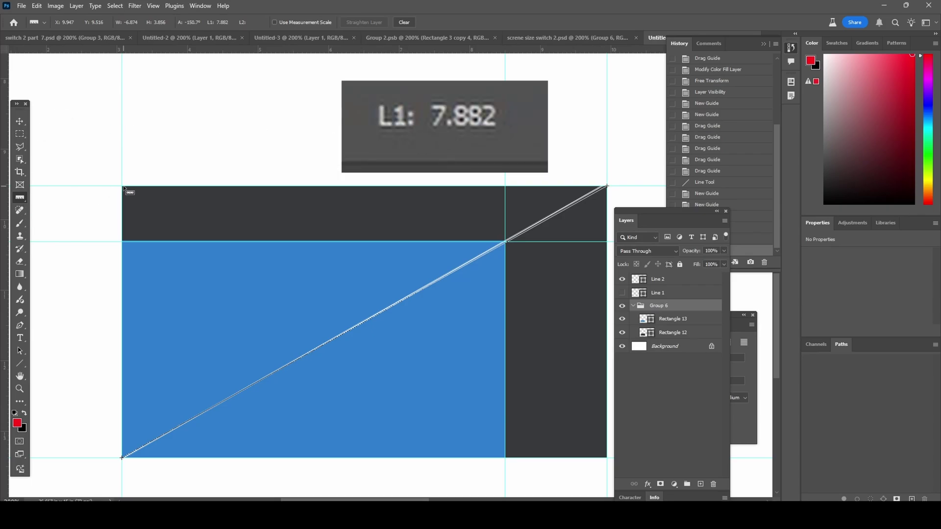
pyautogui.moveTo(122, 187); pyautogui.dragTo(608, 459)
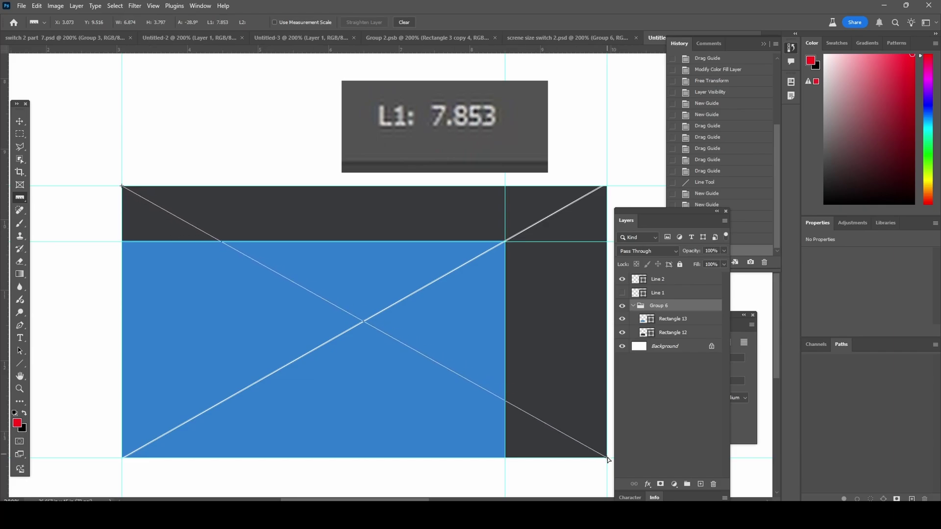
pyautogui.moveTo(608, 459); pyautogui.dragTo(608, 459)
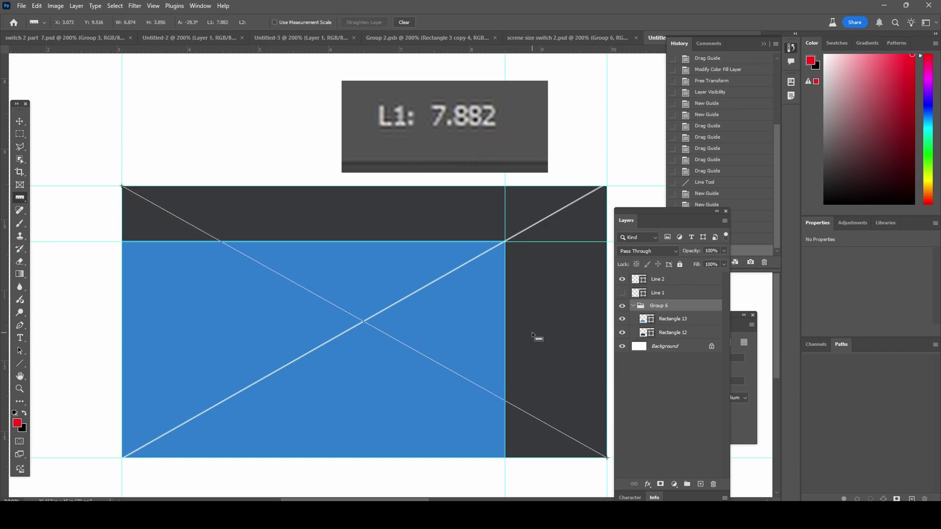